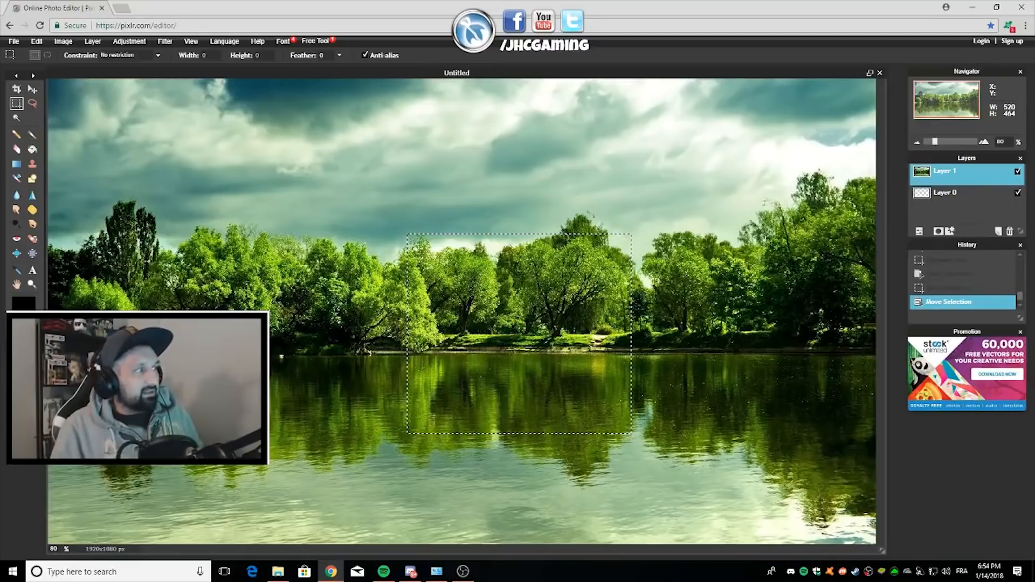
# Constrain the marquee to a 9:16 aspect ratio and draw a trial selection about 244 by 434 px over the sky and trees.
pyautogui.click(157, 55)
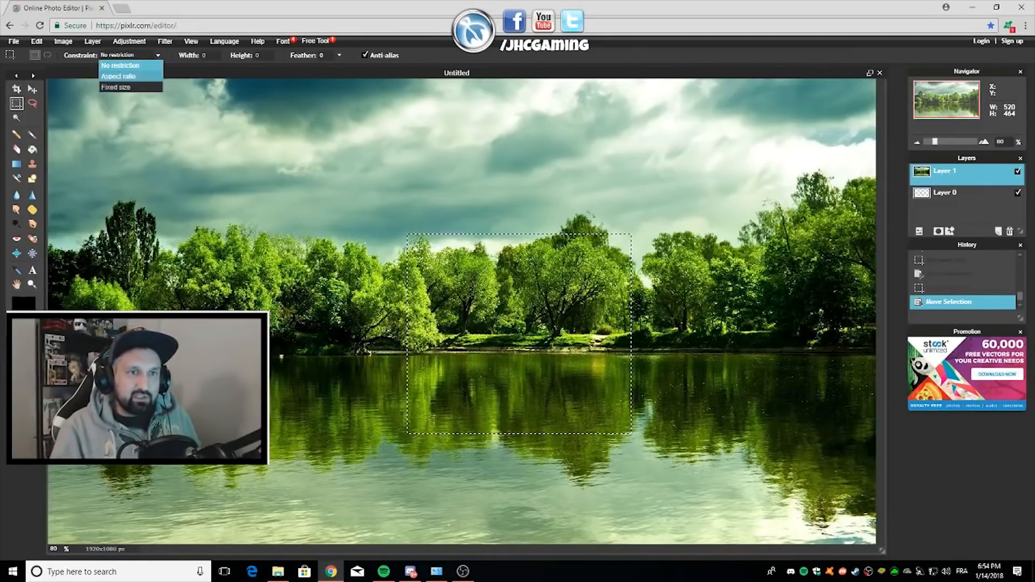
pyautogui.click(119, 76)
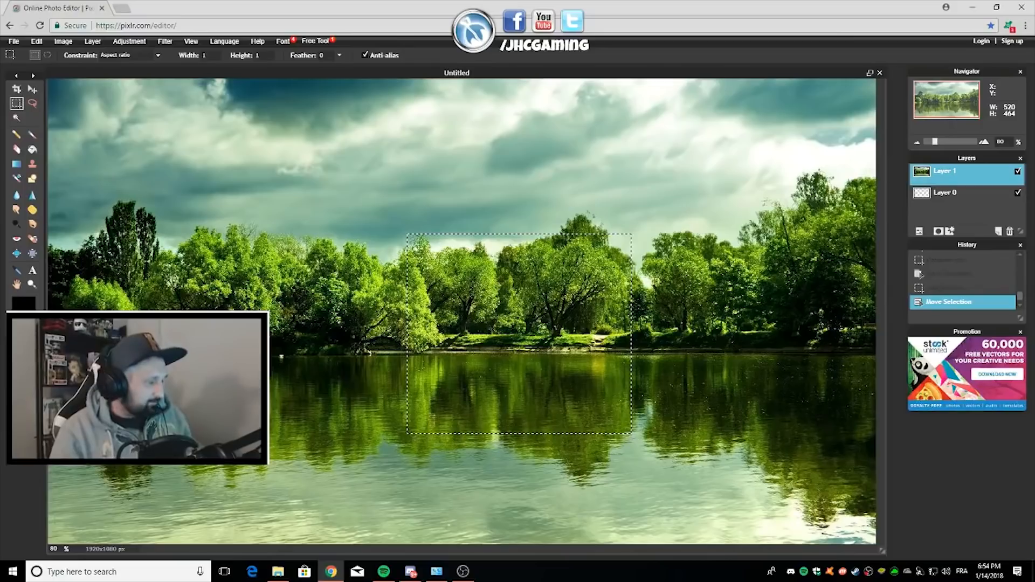
pyautogui.write('9')
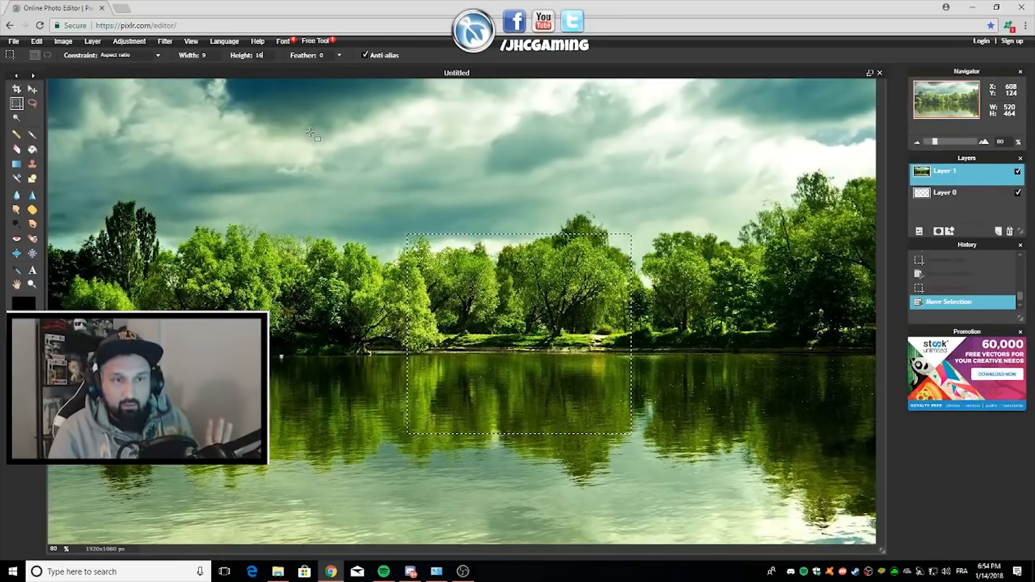
pyautogui.moveTo(348, 119)
pyautogui.mouseDown()
pyautogui.moveTo(475, 205)
pyautogui.moveTo(592, 234)
pyautogui.moveTo(667, 306)
pyautogui.mouseUp()
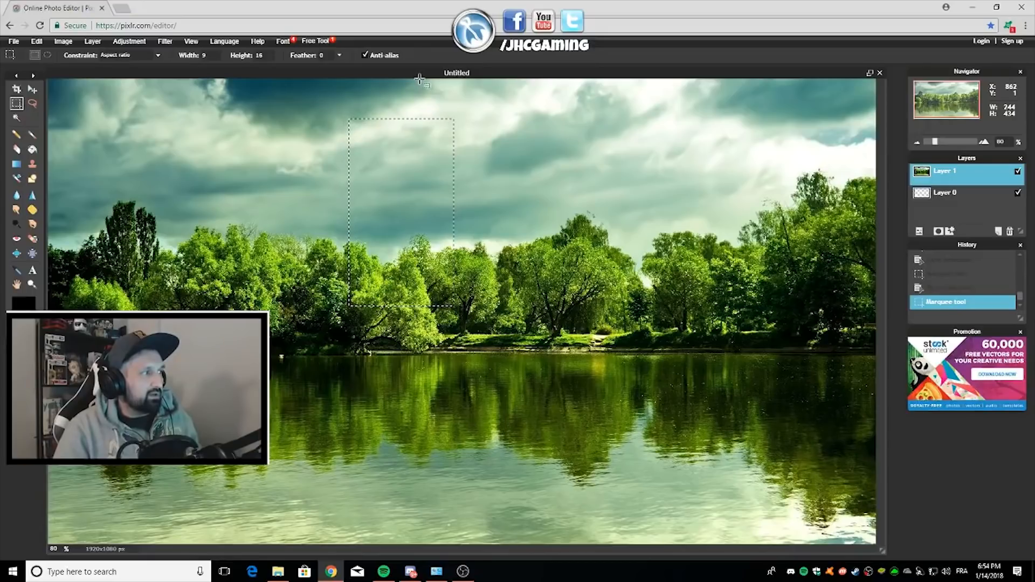
# Select a full-height 9:16 area of 608 by 1080 px, reposition it near the photo's left edge and cut it out.
pyautogui.moveTo(420, 79); pyautogui.dragTo(836, 543)
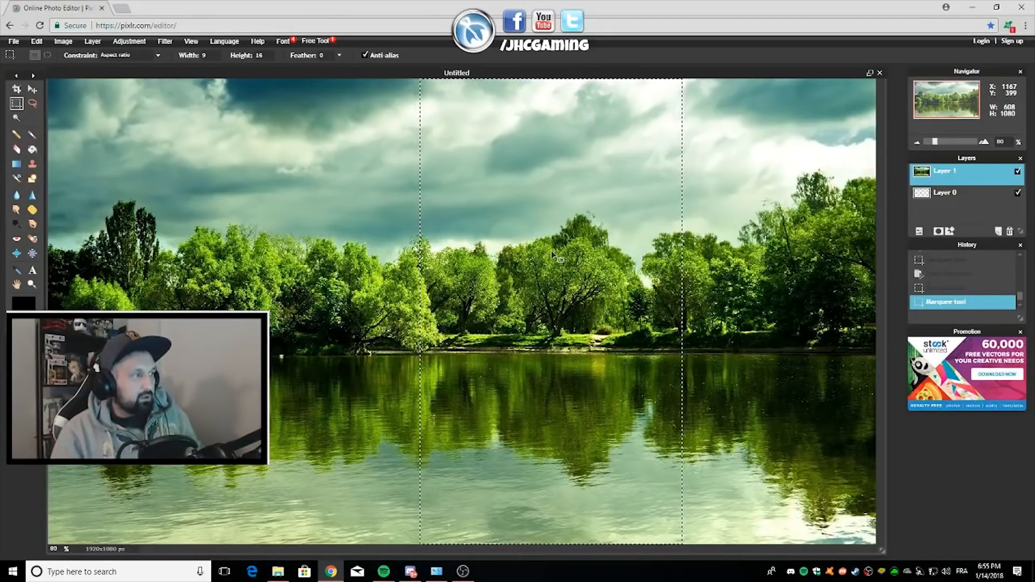
pyautogui.moveTo(552, 254); pyautogui.dragTo(218, 255)
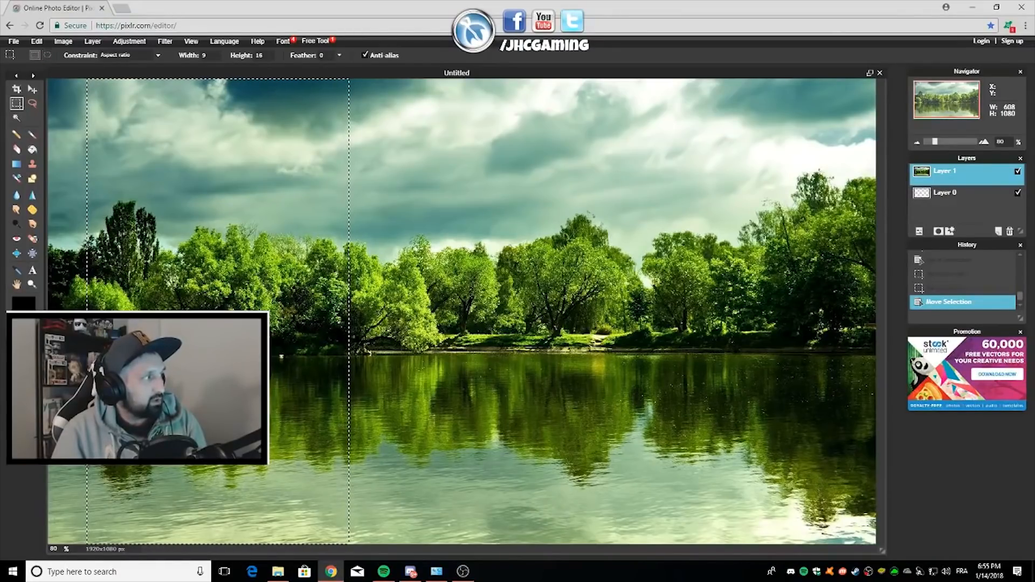
pyautogui.click(37, 41)
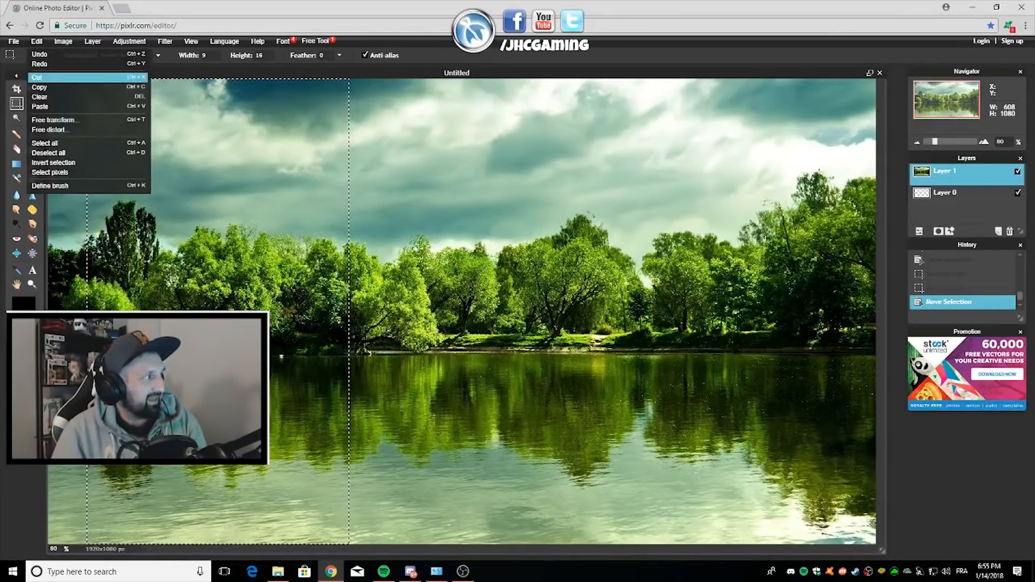
pyautogui.click(54, 77)
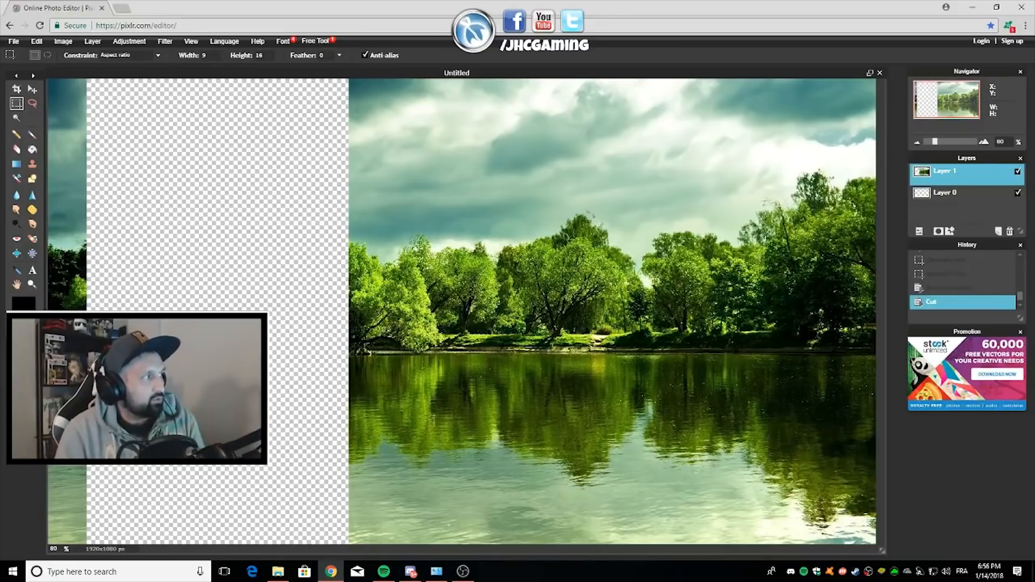
# With an unrestricted full-height selection about 638 px wide, cut the transparent strip slightly wider on both sides.
pyautogui.click(129, 55)
pyautogui.click(116, 64)
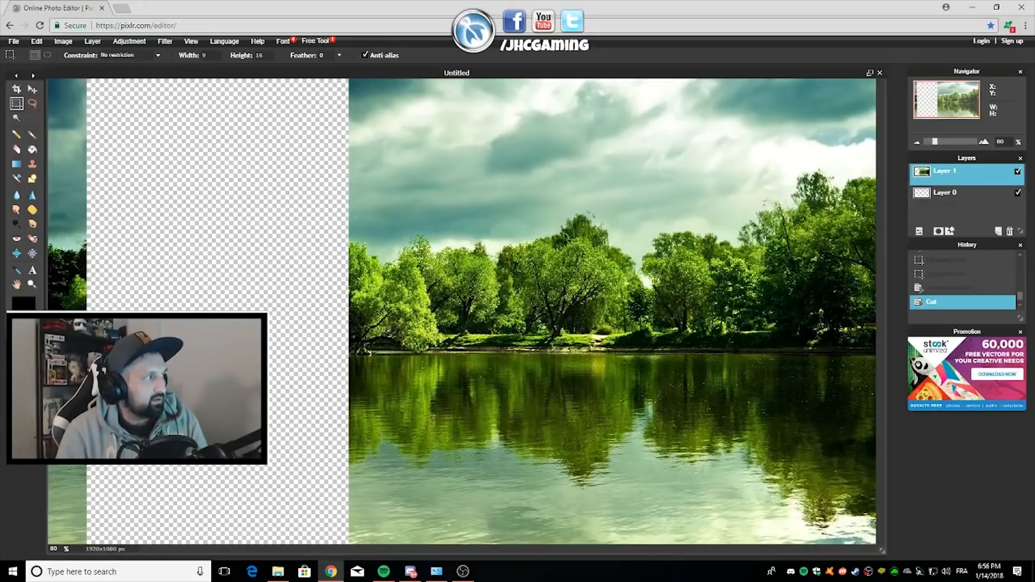
pyautogui.moveTo(81, 79); pyautogui.dragTo(355, 552)
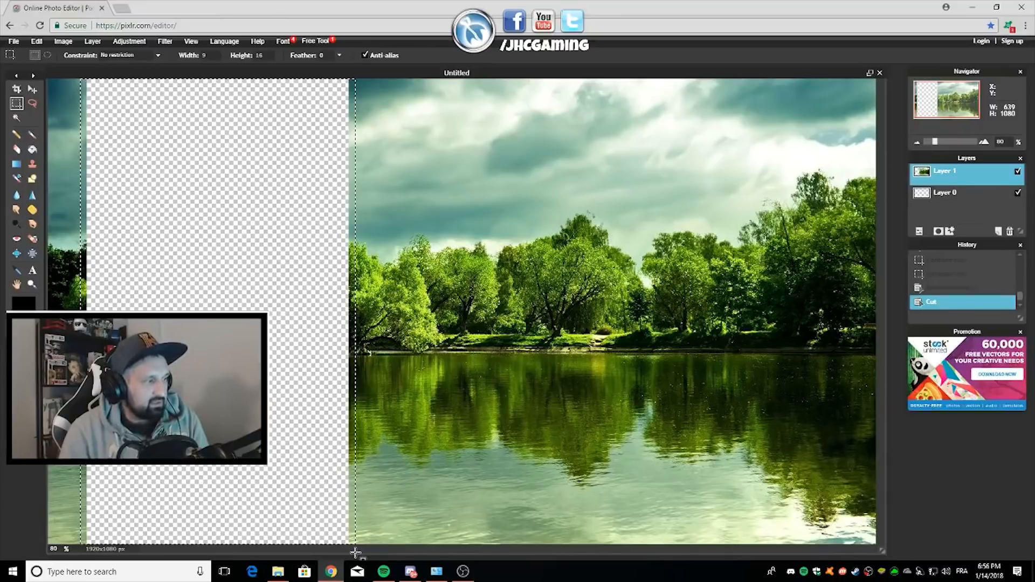
pyautogui.moveTo(355, 553); pyautogui.dragTo(355, 553)
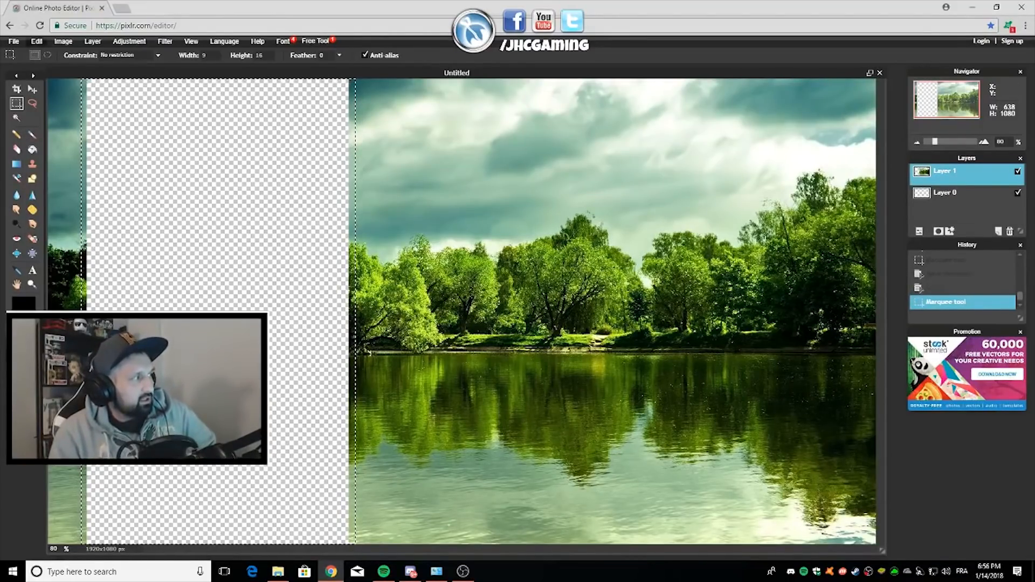
pyautogui.click(37, 41)
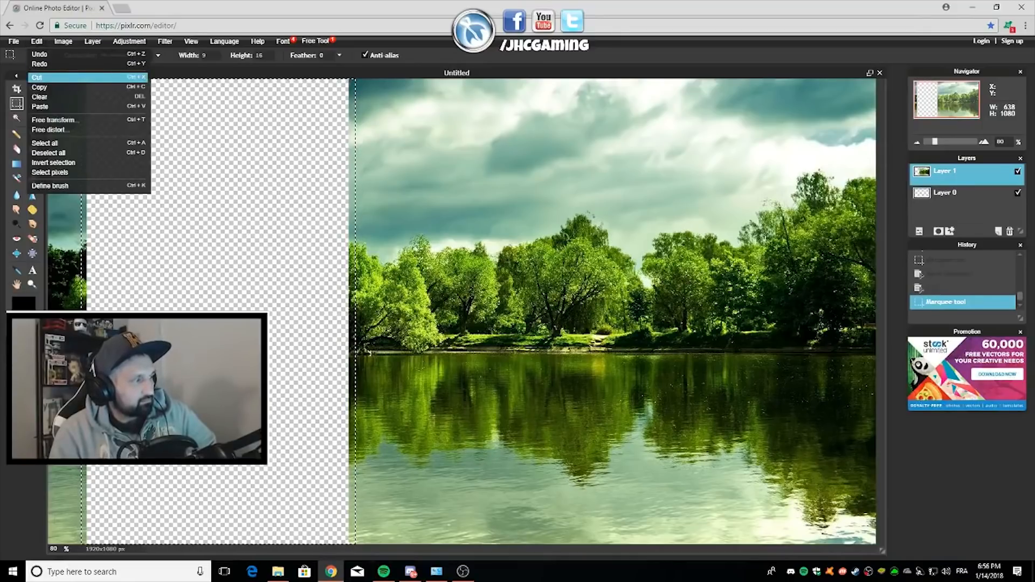
pyautogui.hotkey('ctrl', 'x')
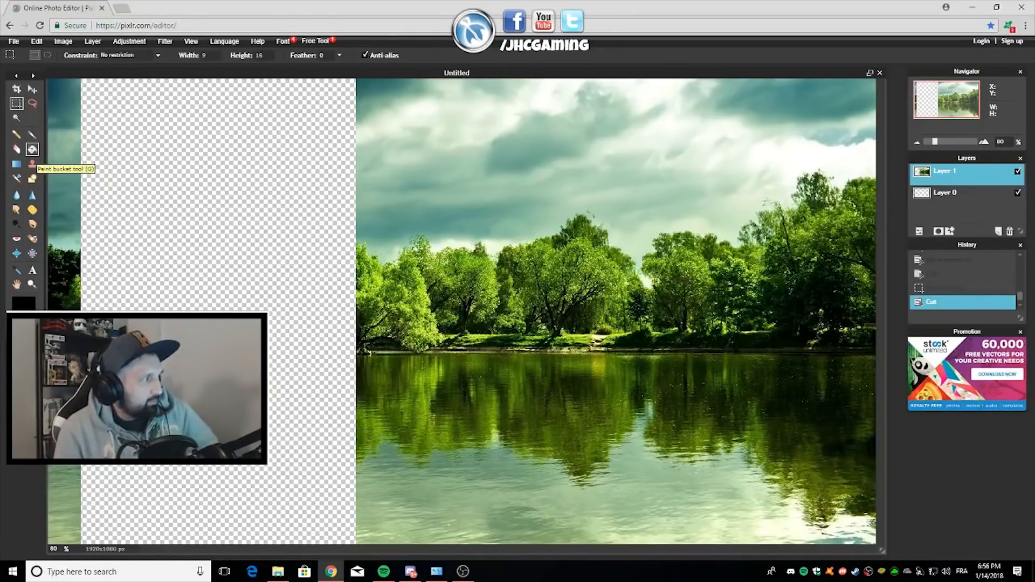
# Sample a green from the trees with the Colorpicker and fill the transparent strip with it using the Paint bucket.
pyautogui.click(33, 151)
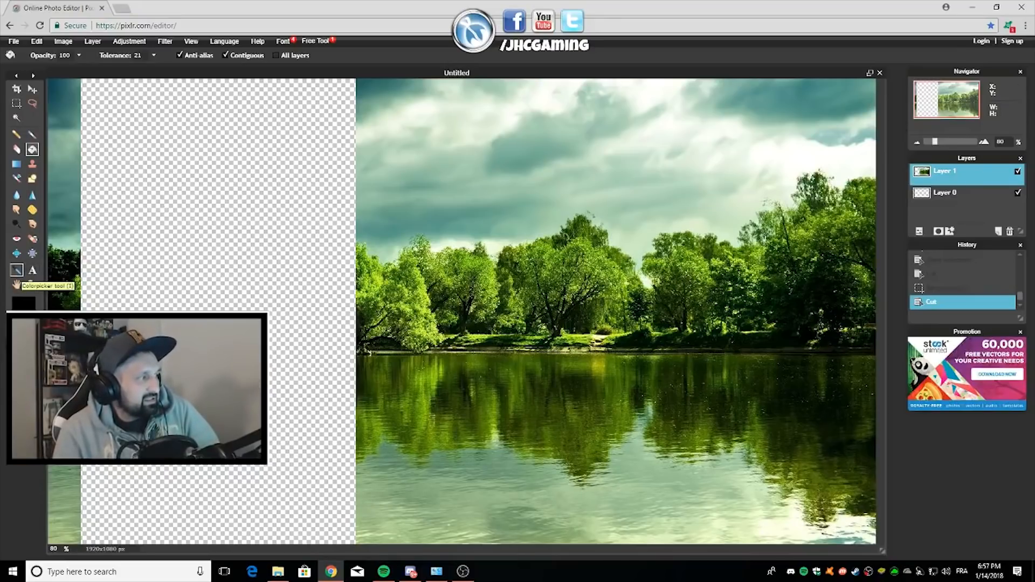
pyautogui.click(17, 270)
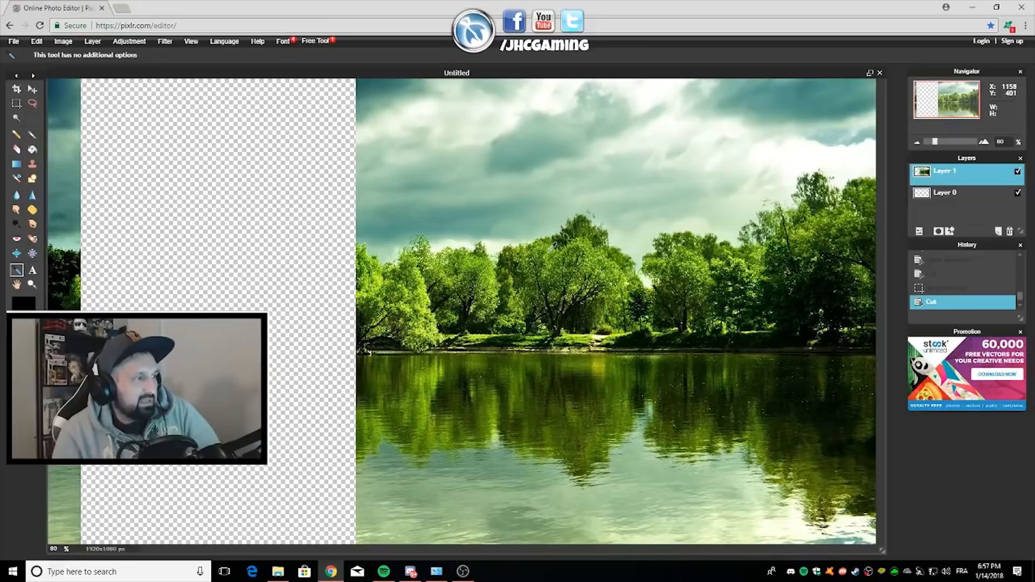
pyautogui.click(554, 245)
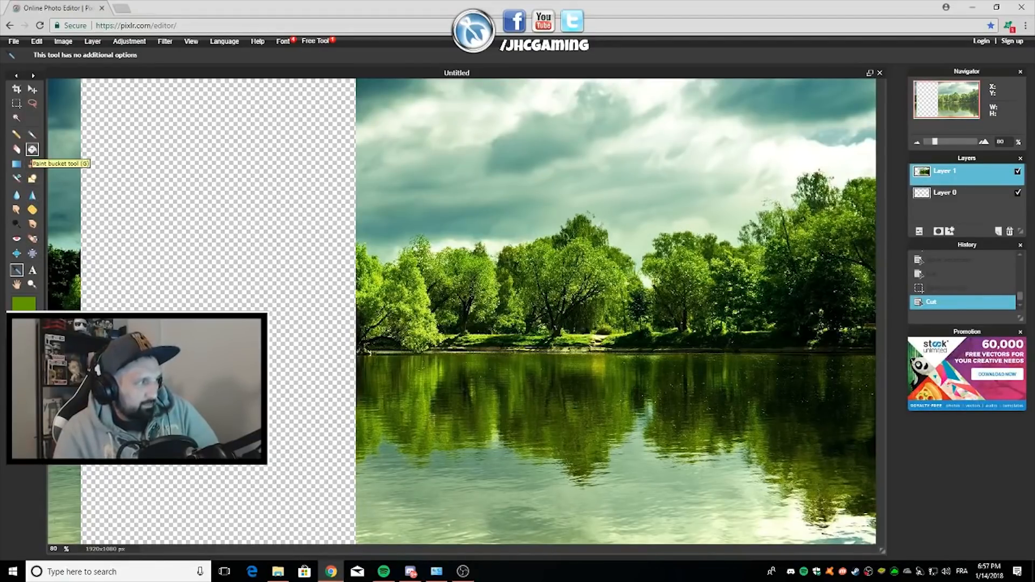
pyautogui.click(32, 150)
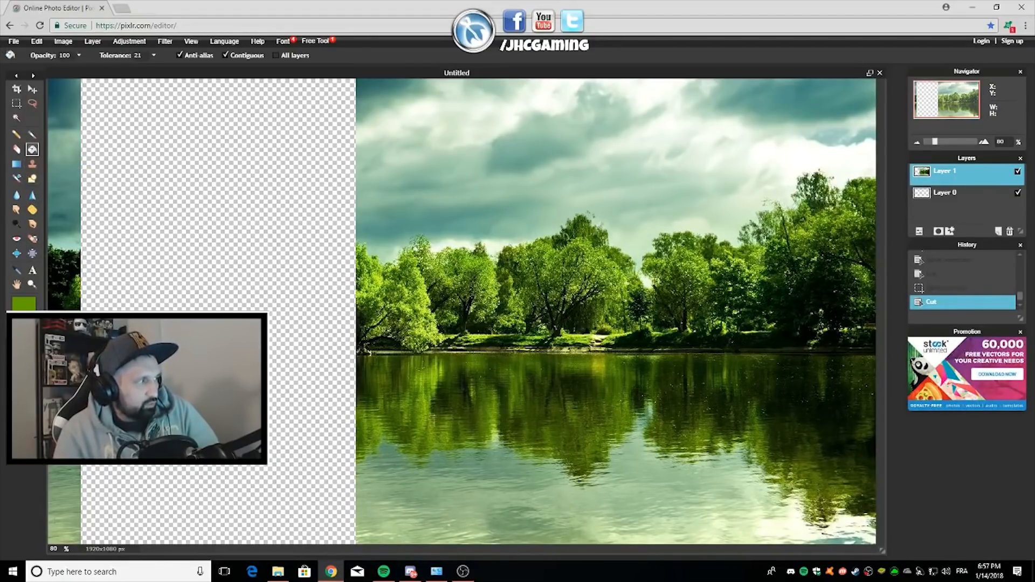
pyautogui.click(113, 169)
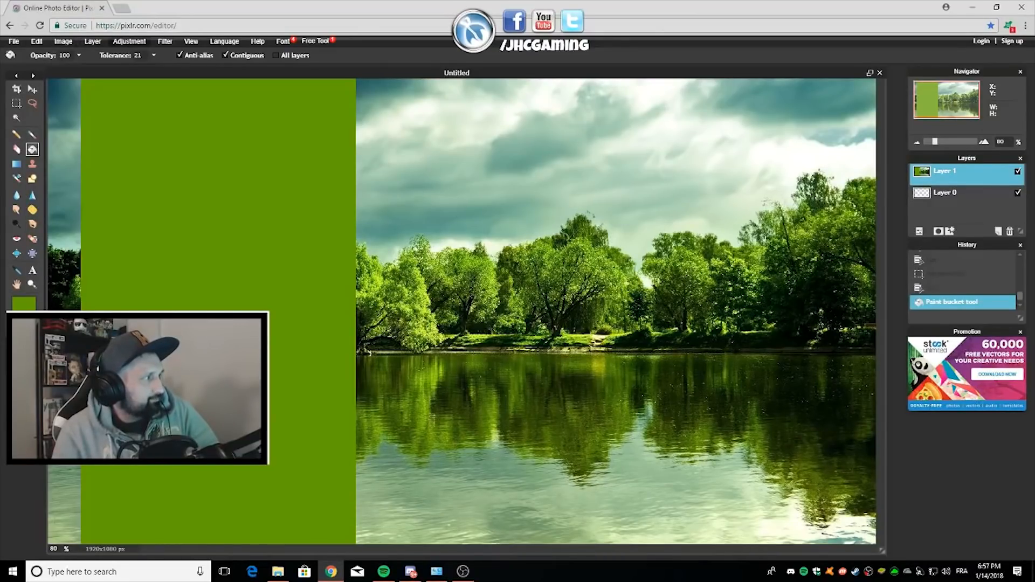
# Cut a full-height 9:16 selection of 608 by 1080 px centred in the green strip, leaving thin green borders on both sides.
pyautogui.click(16, 103)
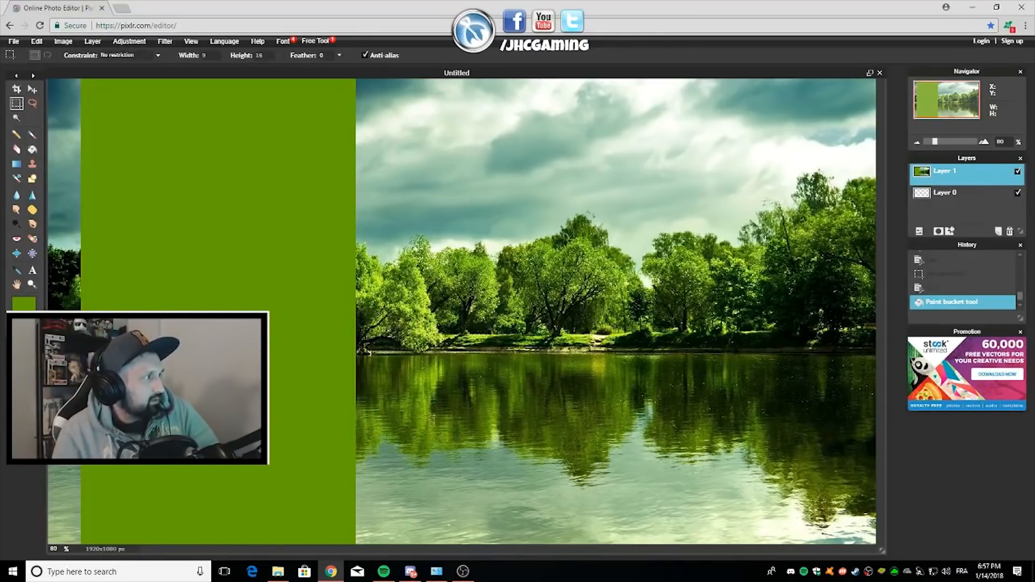
pyautogui.click(129, 55)
pyautogui.click(115, 76)
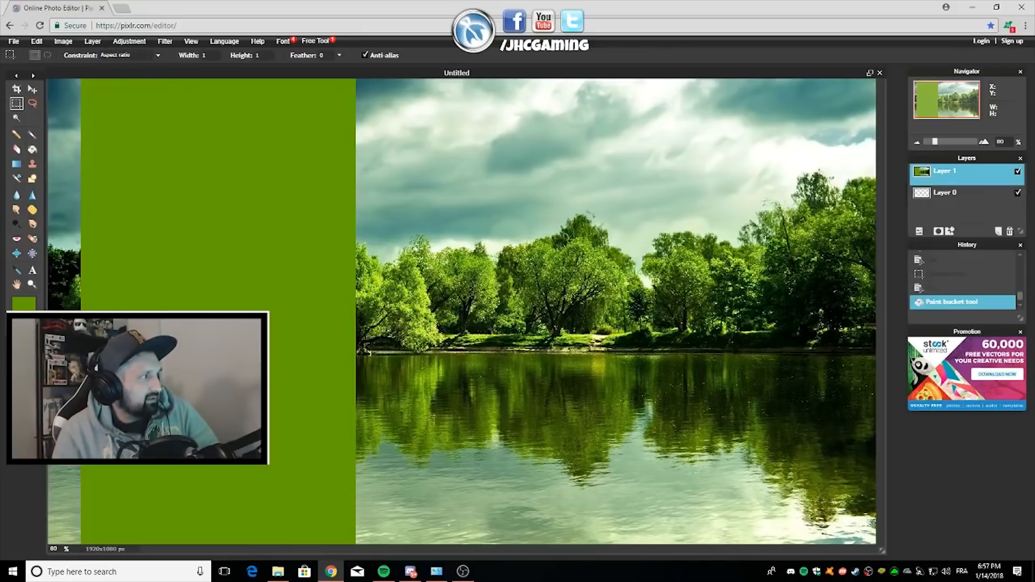
pyautogui.write('9')
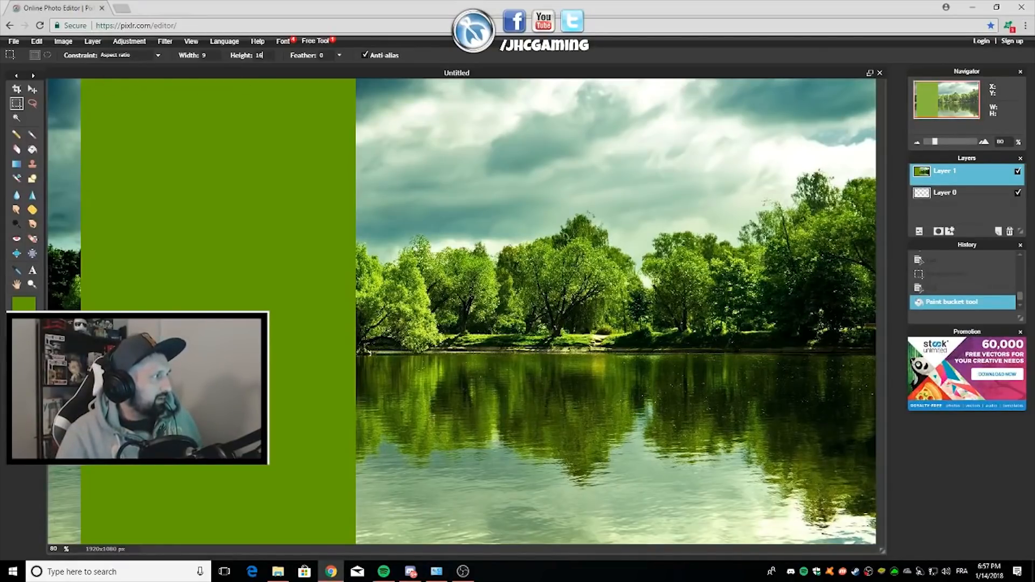
pyautogui.moveTo(90, 80); pyautogui.dragTo(512, 550)
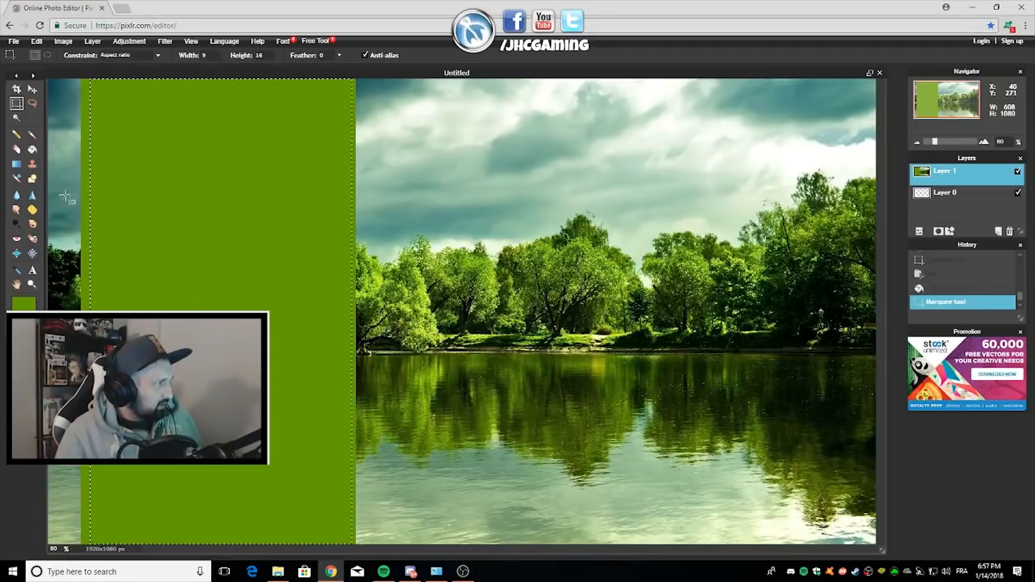
pyautogui.moveTo(201, 211); pyautogui.dragTo(197, 212)
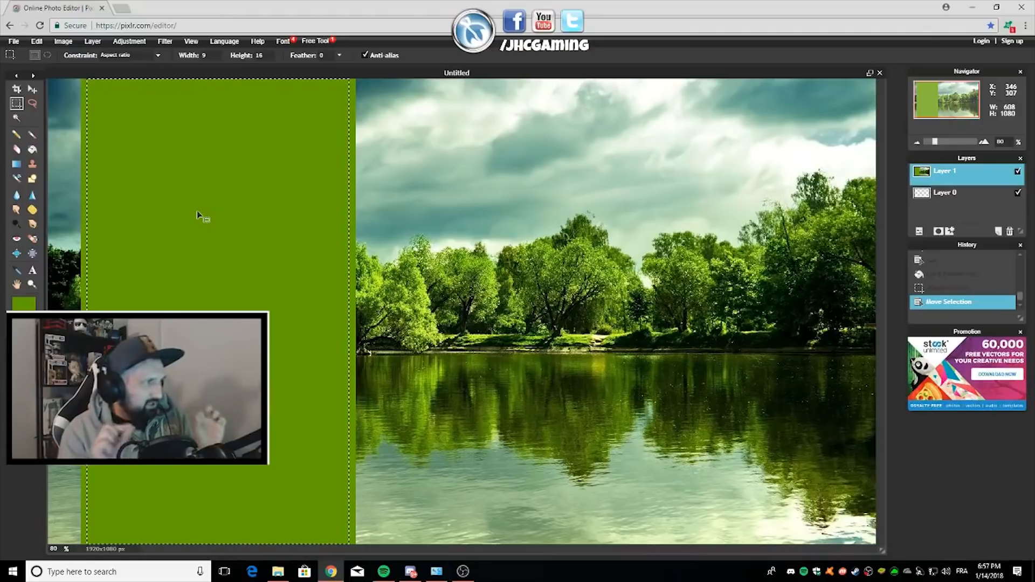
pyautogui.click(36, 41)
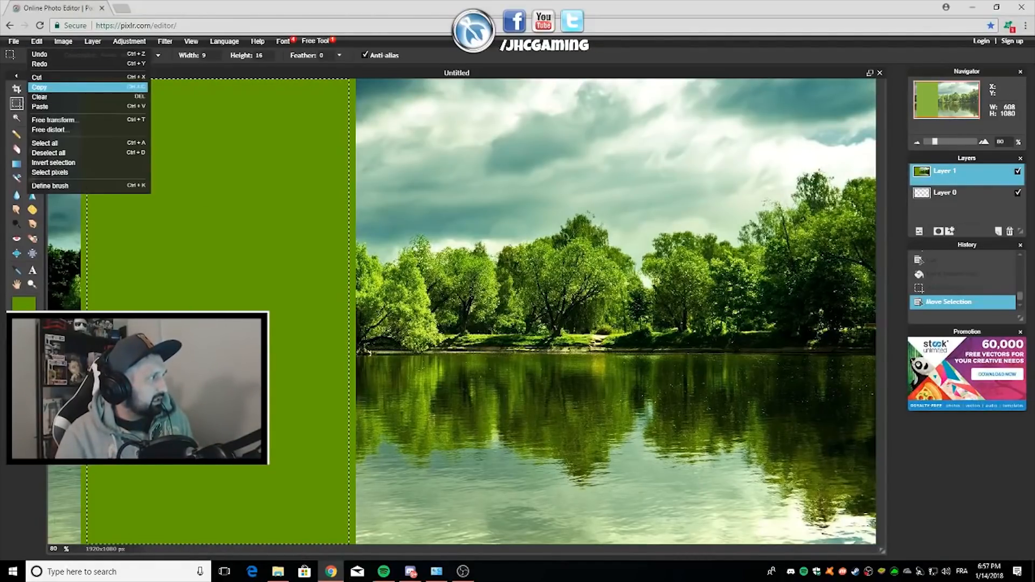
pyautogui.click(43, 85)
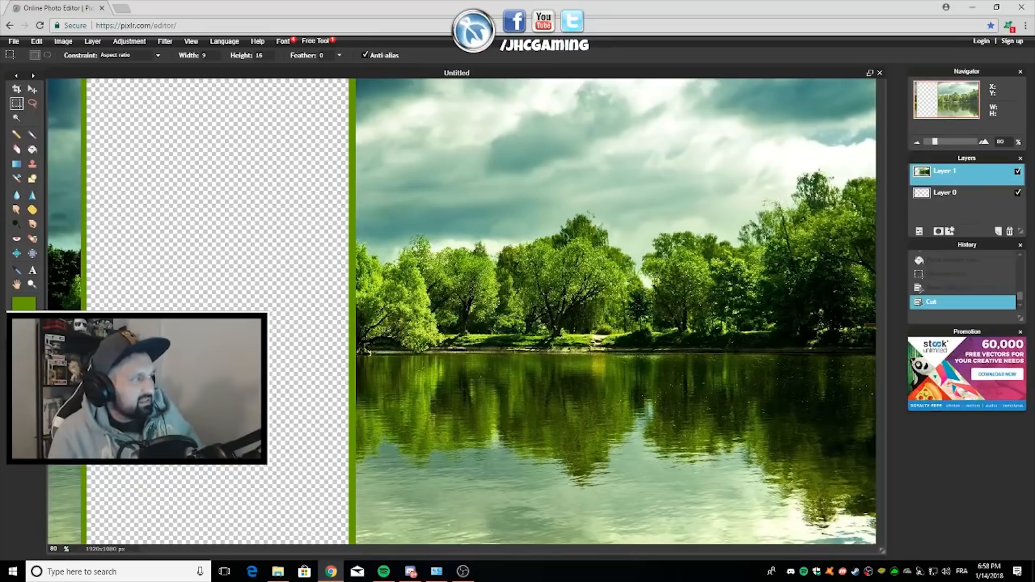
# Set the marquee's aspect ratio to 16:9, draw a selection about 791 by 445 px over the sky and trees, and shift it slightly.
pyautogui.write('6')
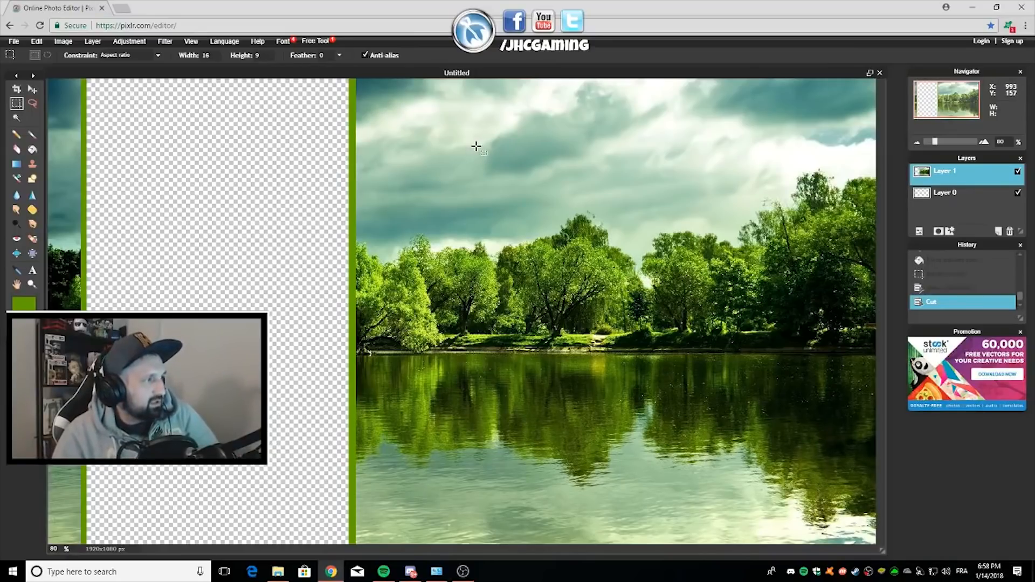
pyautogui.moveTo(425, 125); pyautogui.dragTo(862, 316)
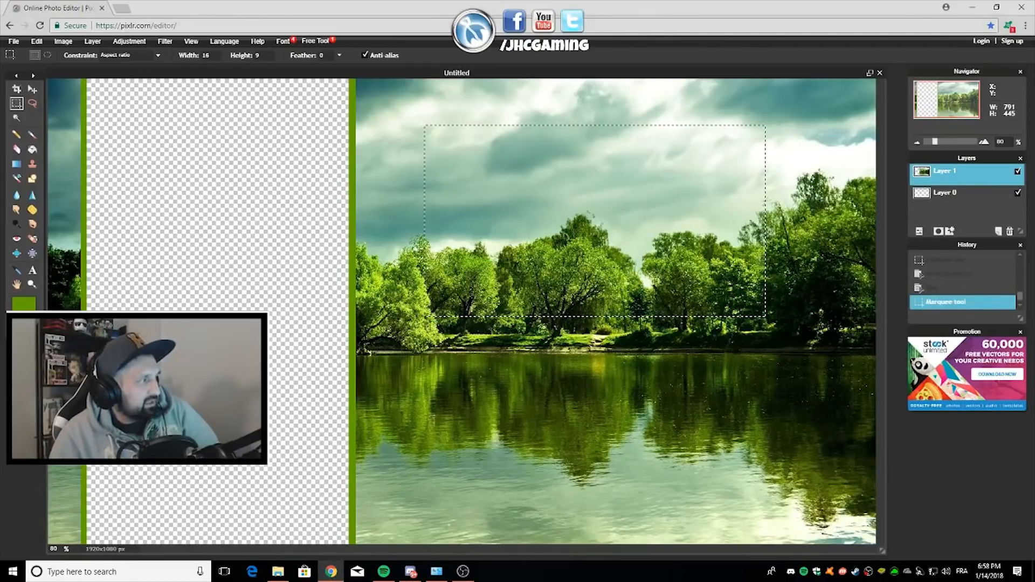
pyautogui.moveTo(546, 201)
pyautogui.mouseDown()
pyautogui.moveTo(566, 203)
pyautogui.moveTo(559, 198)
pyautogui.mouseUp()
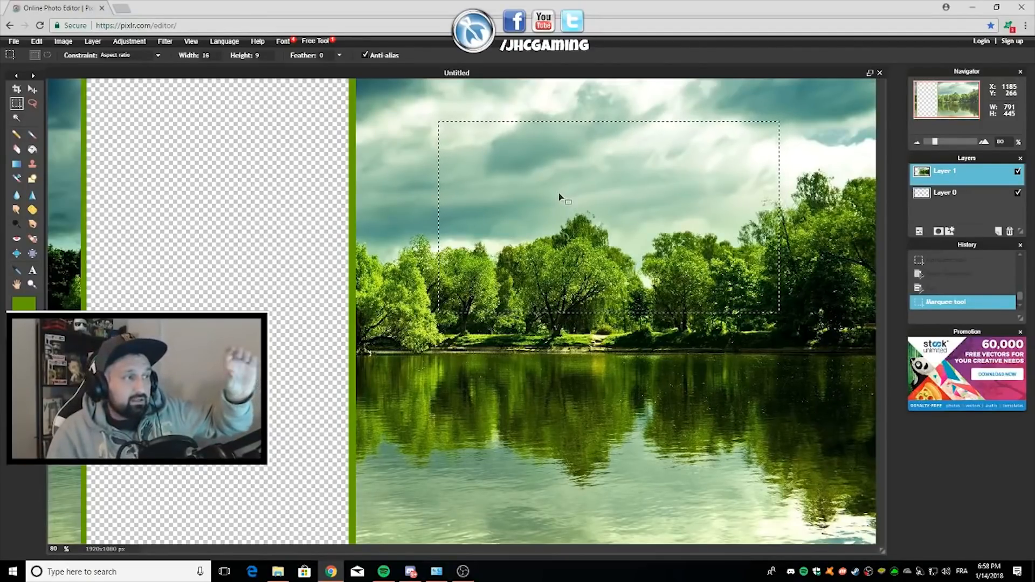